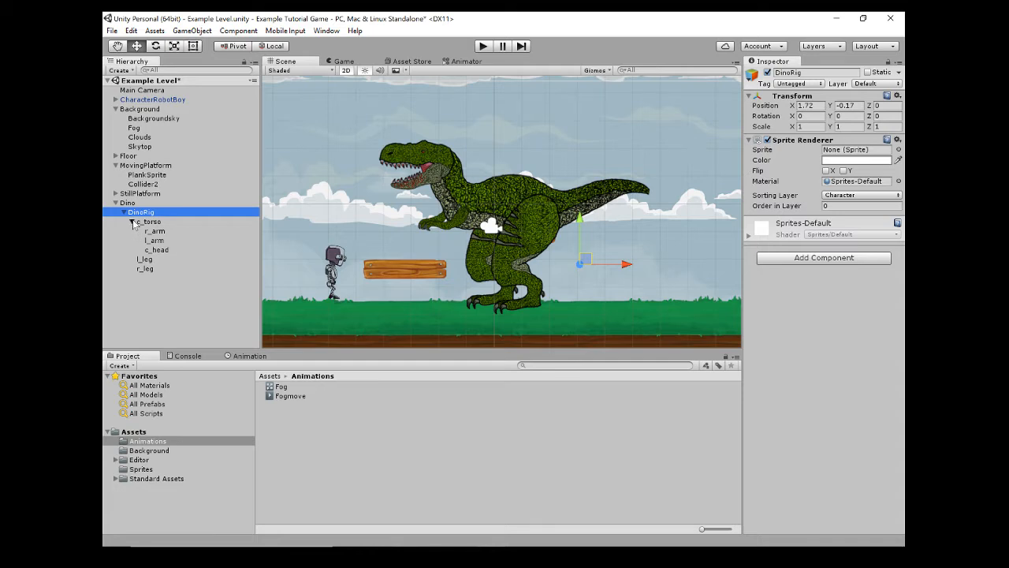
Add an Animator component to the DinoRig object.
{"action": "left_click", "coordinate": [133, 223]}
{"action": "left_click", "coordinate": [823, 258]}
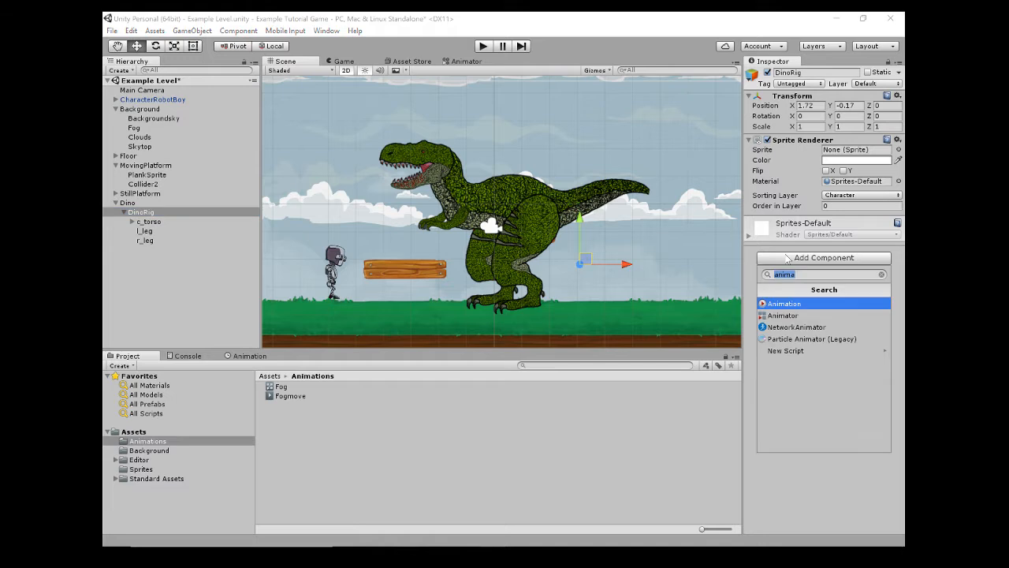
{"action": "type", "text": "anima"}
{"action": "left_click", "coordinate": [801, 315]}
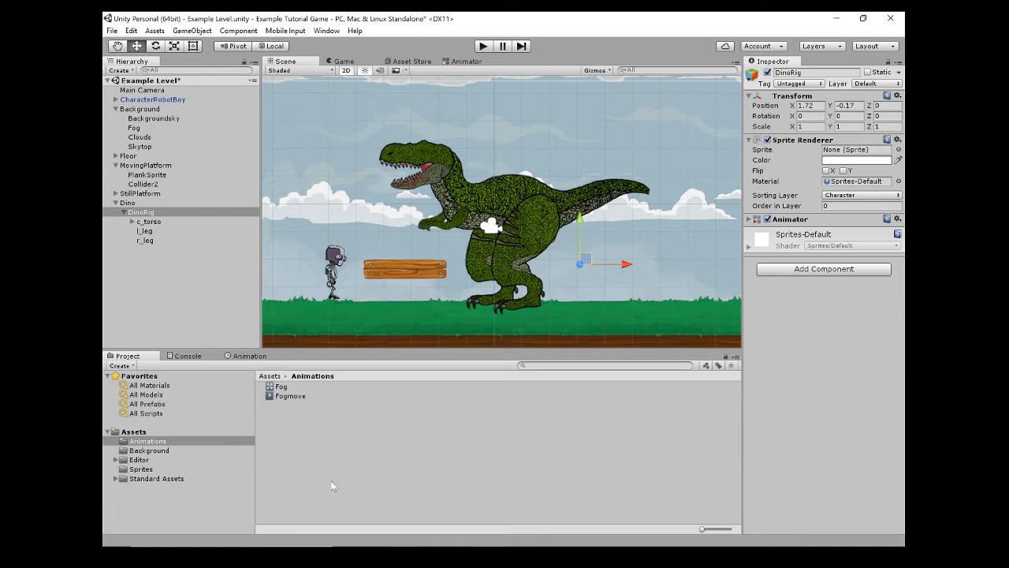
Open the Animation window and dock it beside the Console.
{"action": "left_click", "coordinate": [337, 33]}
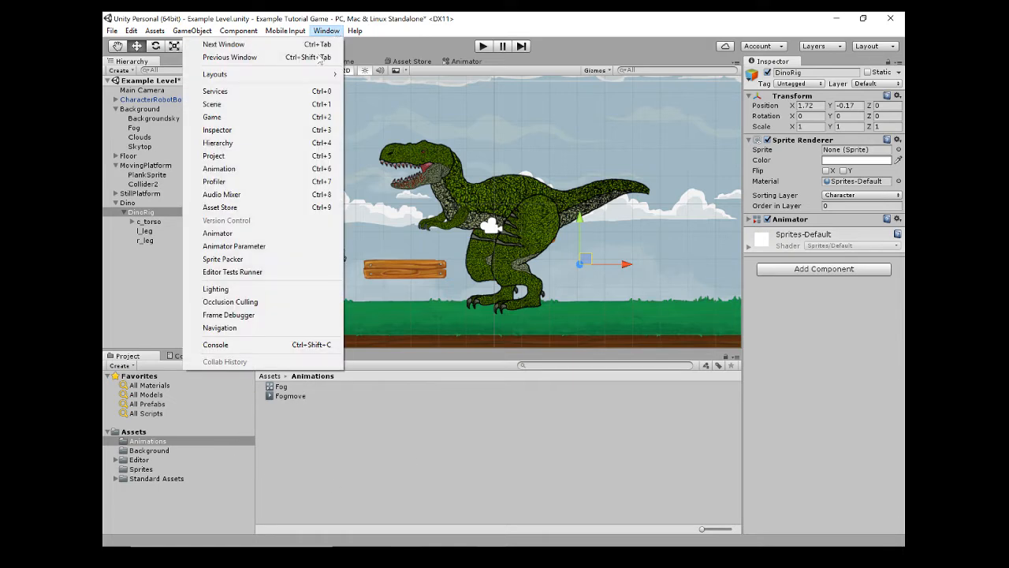
{"action": "left_click", "coordinate": [273, 168]}
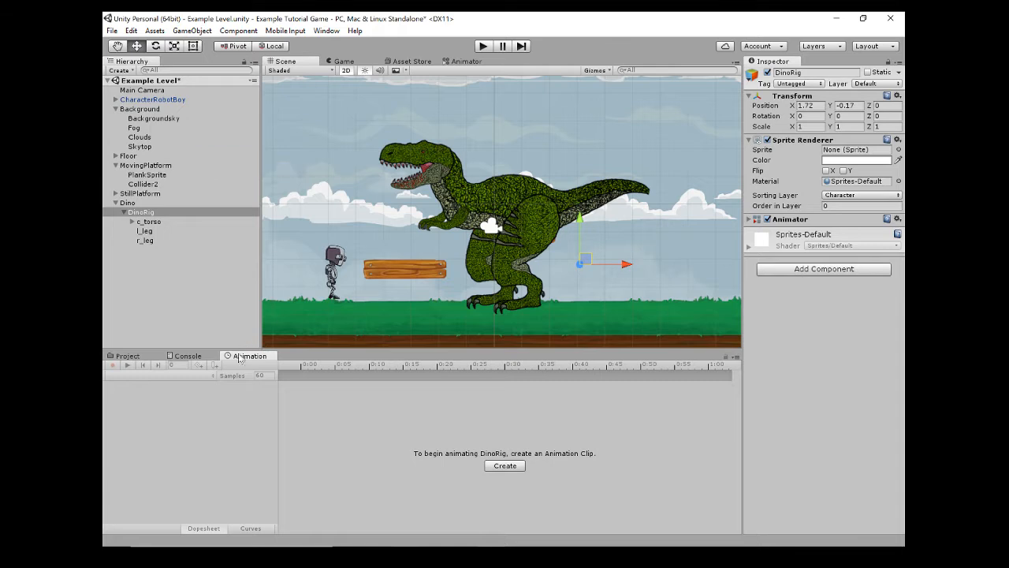
{"action": "left_click_drag", "start_coordinate": [238, 359], "coordinate": [537, 166]}
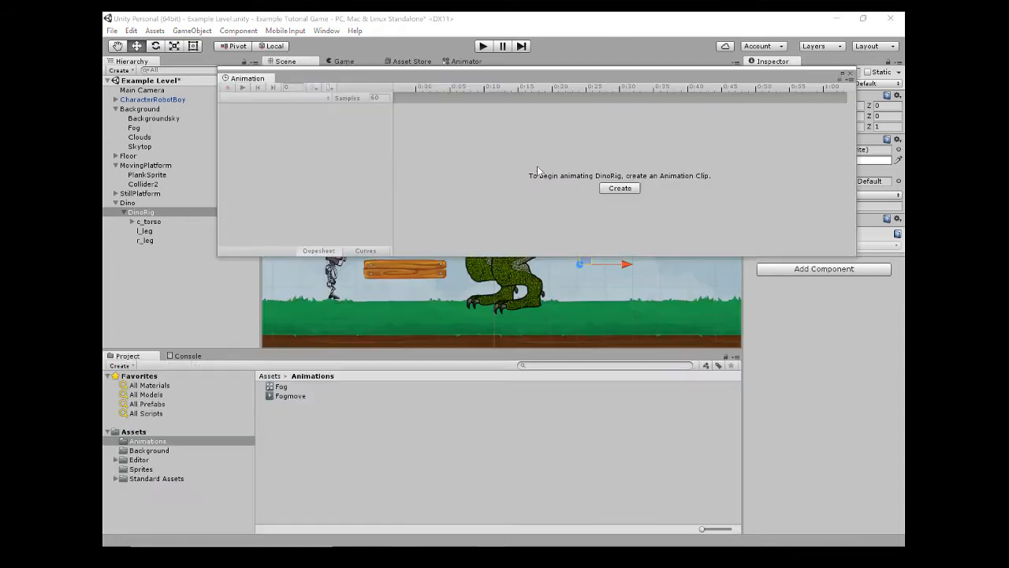
{"action": "left_click_drag", "start_coordinate": [252, 79], "coordinate": [240, 360]}
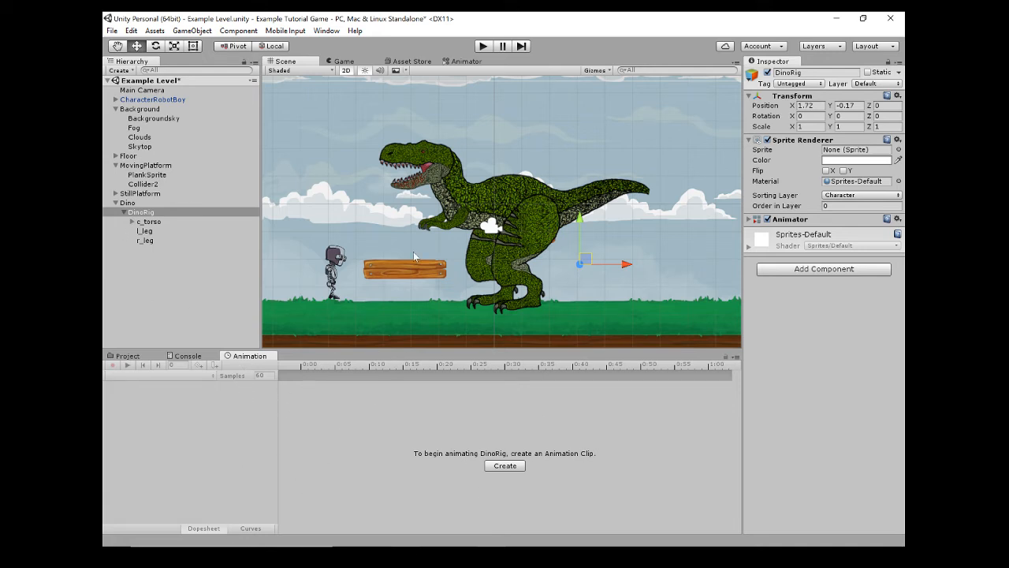
Create a new animation clip for DinoRig in the Animations folder, named Dino_Idle.
{"action": "left_click", "coordinate": [505, 466]}
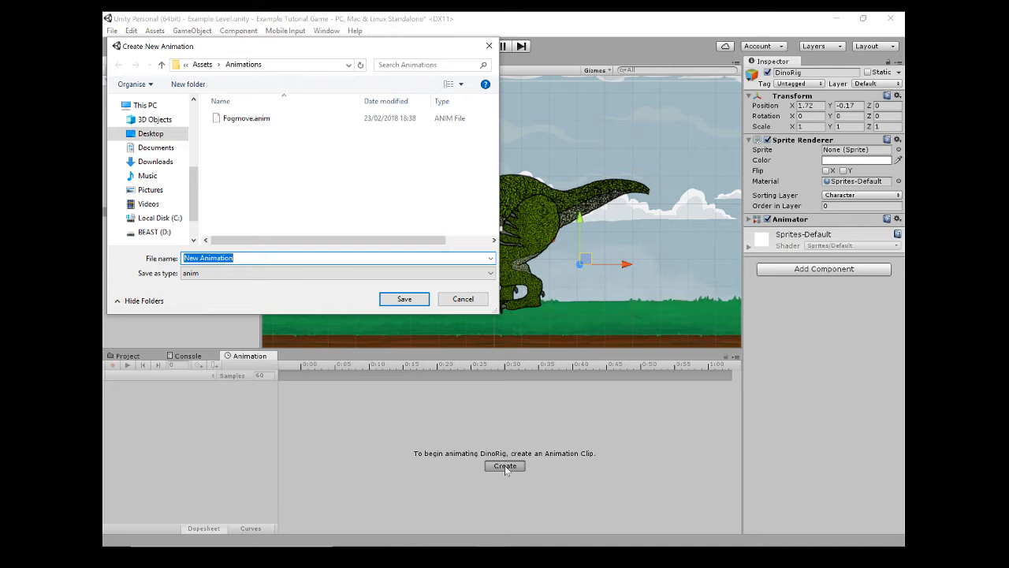
{"action": "type", "text": "Dino_Idle"}
{"action": "key", "text": "Return"}
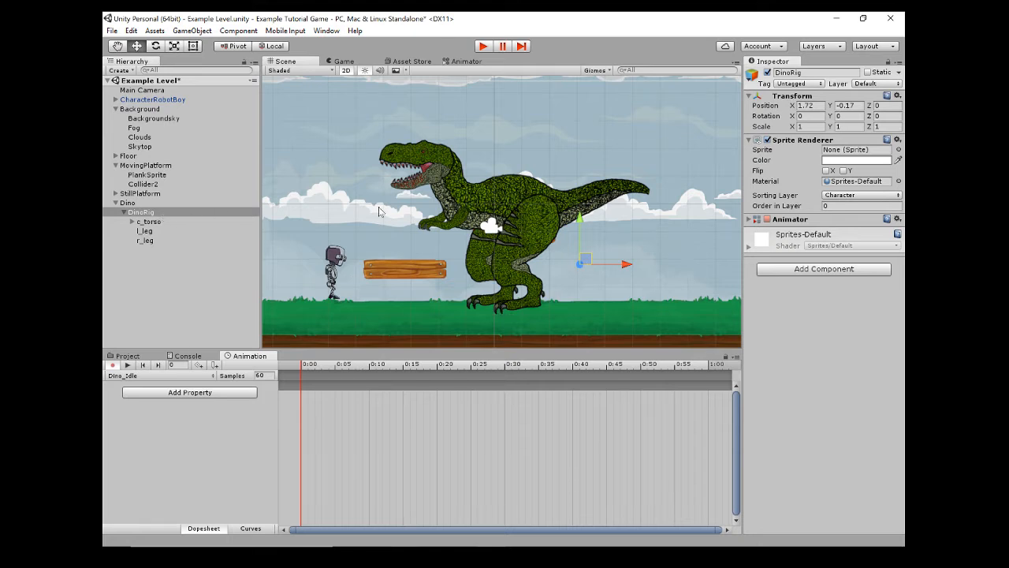
Nudge DinoRig to about X 1.63, Y -0.23 at frame 0 to record a position keyframe, and check its keyed axes.
{"action": "mouse_move", "coordinate": [588, 262]}
{"action": "left_mouse_down"}
{"action": "mouse_move", "coordinate": [573, 255]}
{"action": "mouse_move", "coordinate": [603, 258]}
{"action": "mouse_move", "coordinate": [585, 263]}
{"action": "left_mouse_up"}
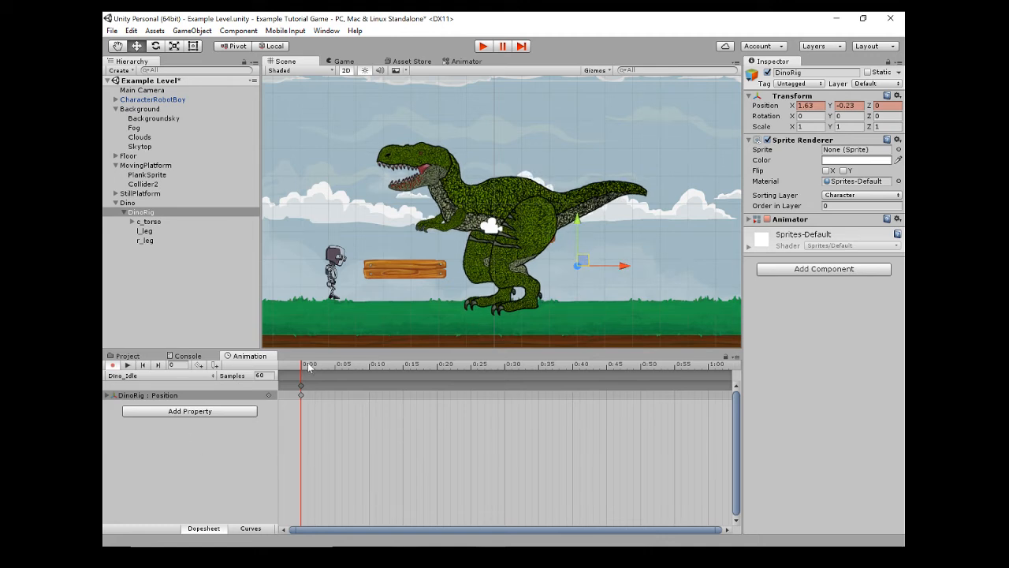
{"action": "left_click", "coordinate": [107, 395]}
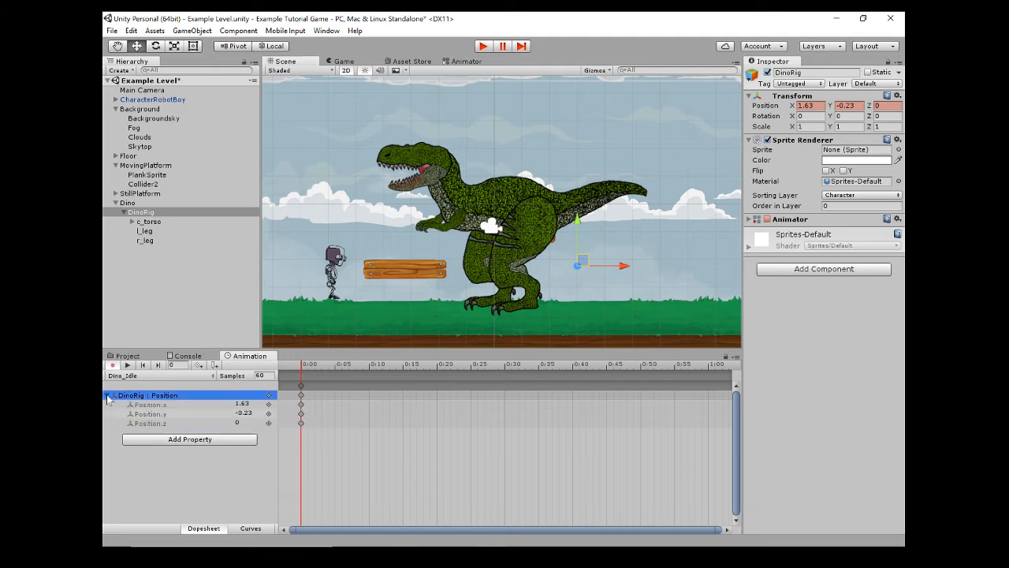
{"action": "left_click", "coordinate": [107, 395]}
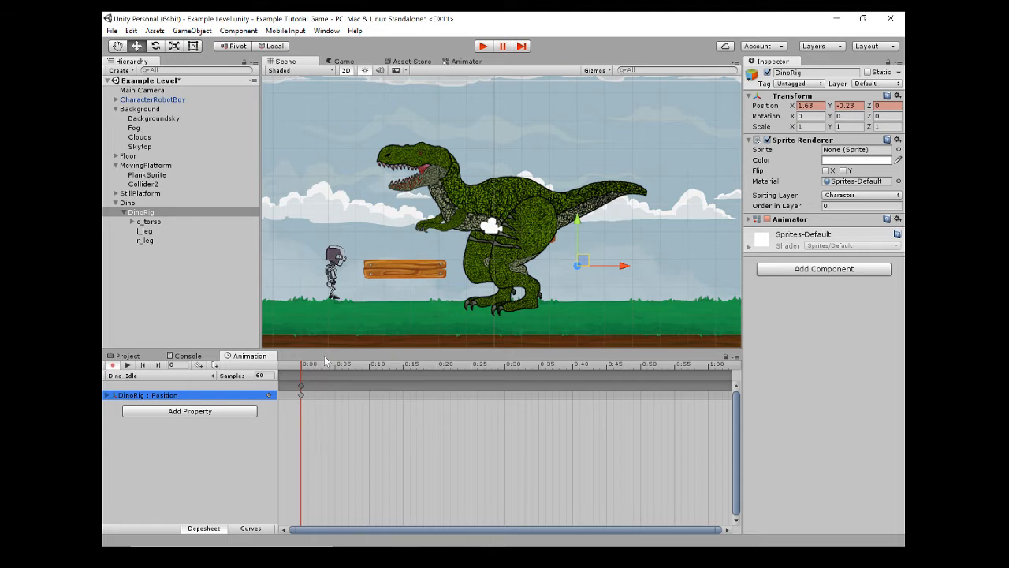
{"action": "left_click_drag", "start_coordinate": [308, 370], "coordinate": [430, 366]}
{"action": "left_click_drag", "start_coordinate": [581, 258], "coordinate": [561, 253]}
{"action": "left_click", "coordinate": [418, 367]}
{"action": "mouse_move", "coordinate": [418, 367]}
{"action": "left_mouse_down"}
{"action": "mouse_move", "coordinate": [302, 368]}
{"action": "mouse_move", "coordinate": [435, 368]}
{"action": "mouse_move", "coordinate": [300, 362]}
{"action": "mouse_move", "coordinate": [430, 366]}
{"action": "left_mouse_up"}
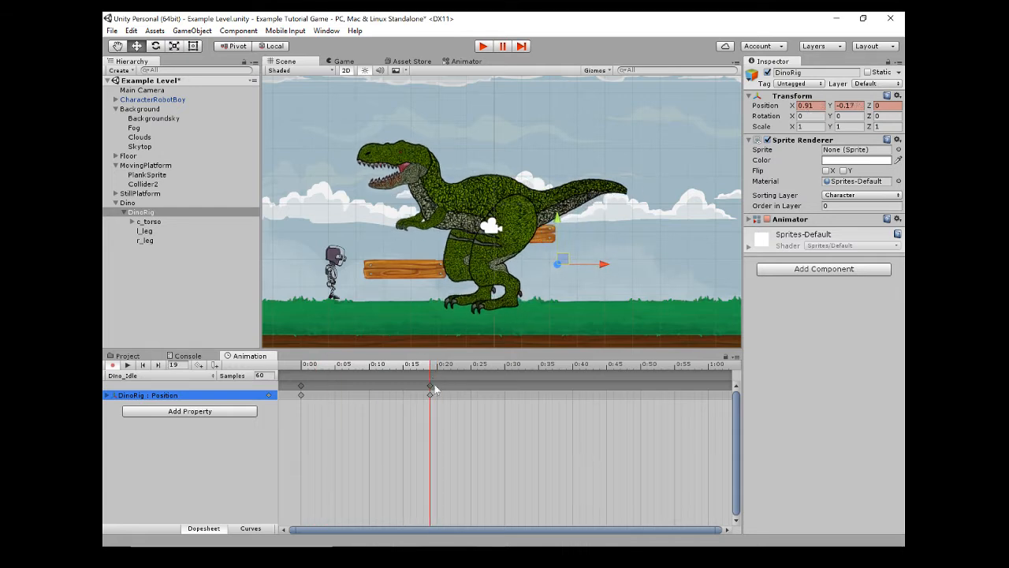
{"action": "left_click", "coordinate": [431, 384]}
{"action": "key", "text": "Delete"}
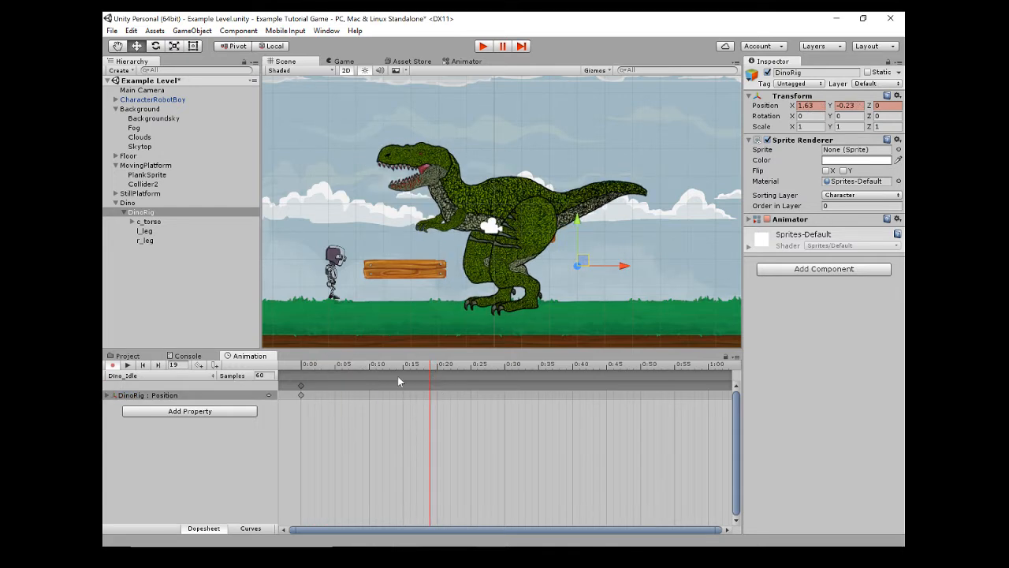
Copy DinoRig's frame 0 position keyframe to frame 30.
{"action": "left_click_drag", "start_coordinate": [409, 365], "coordinate": [300, 382]}
{"action": "left_click_drag", "start_coordinate": [307, 380], "coordinate": [290, 413]}
{"action": "left_click_drag", "start_coordinate": [316, 368], "coordinate": [401, 389]}
{"action": "key", "text": "ctrl+v"}
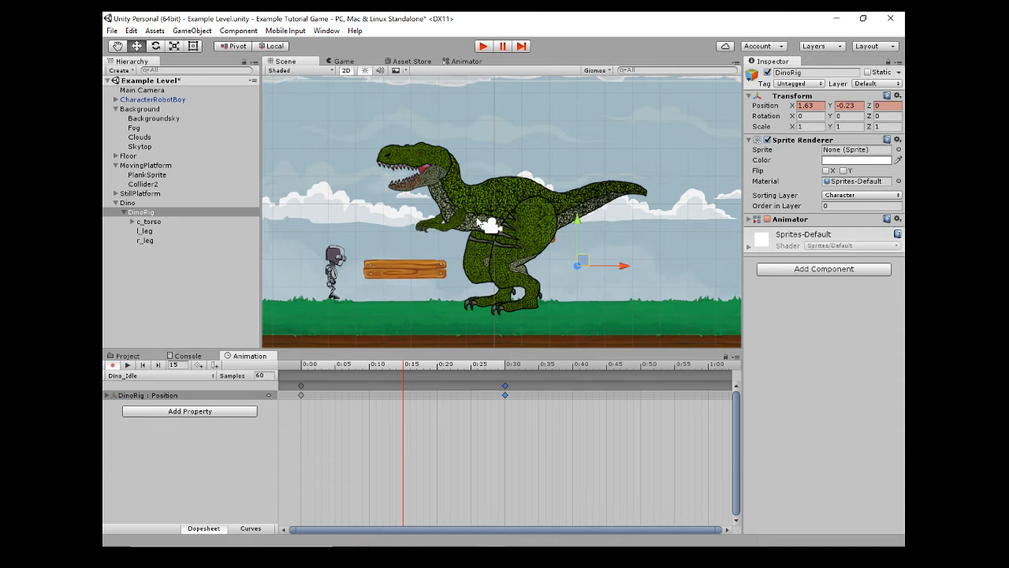
At frame 15, key the dinosaur's torso rotated to about -5.9° and its head to about 8.2° around Z.
{"action": "key", "text": "e"}
{"action": "key", "text": "r"}
{"action": "key", "text": "w"}
{"action": "left_click", "coordinate": [149, 222]}
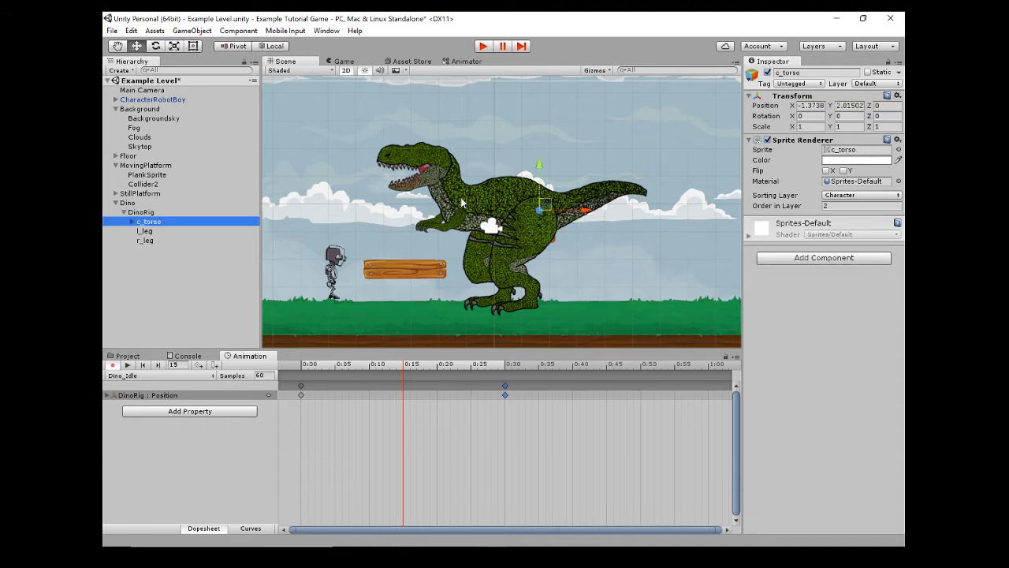
{"action": "key", "text": "e"}
{"action": "left_click_drag", "start_coordinate": [500, 191], "coordinate": [506, 184]}
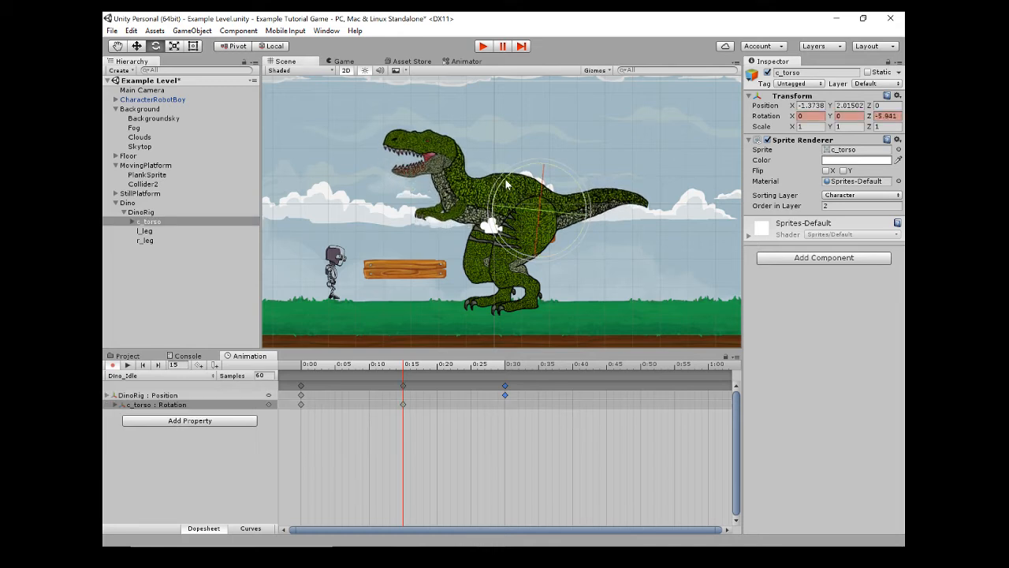
{"action": "left_click", "coordinate": [415, 144]}
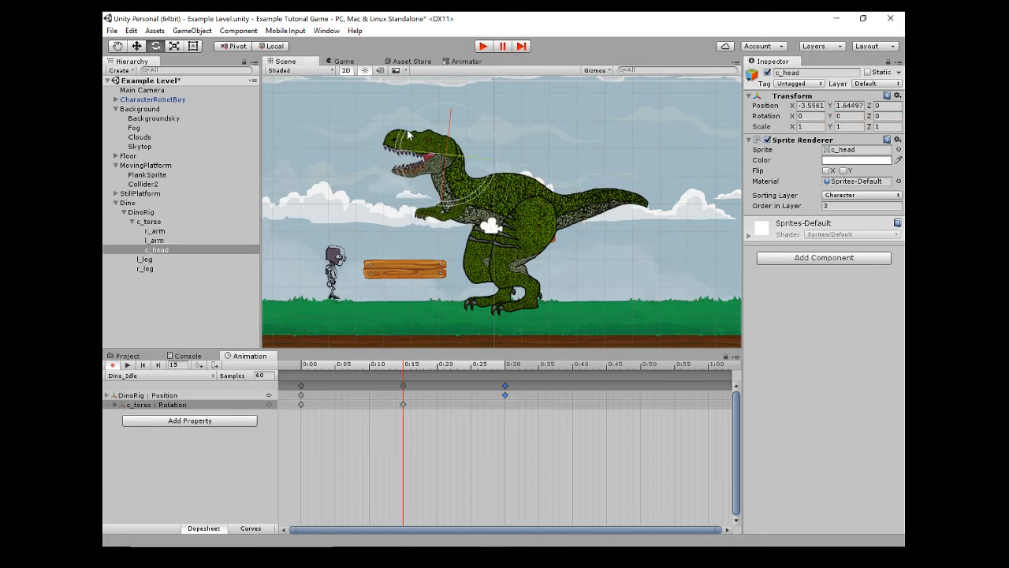
{"action": "left_click_drag", "start_coordinate": [408, 136], "coordinate": [408, 152]}
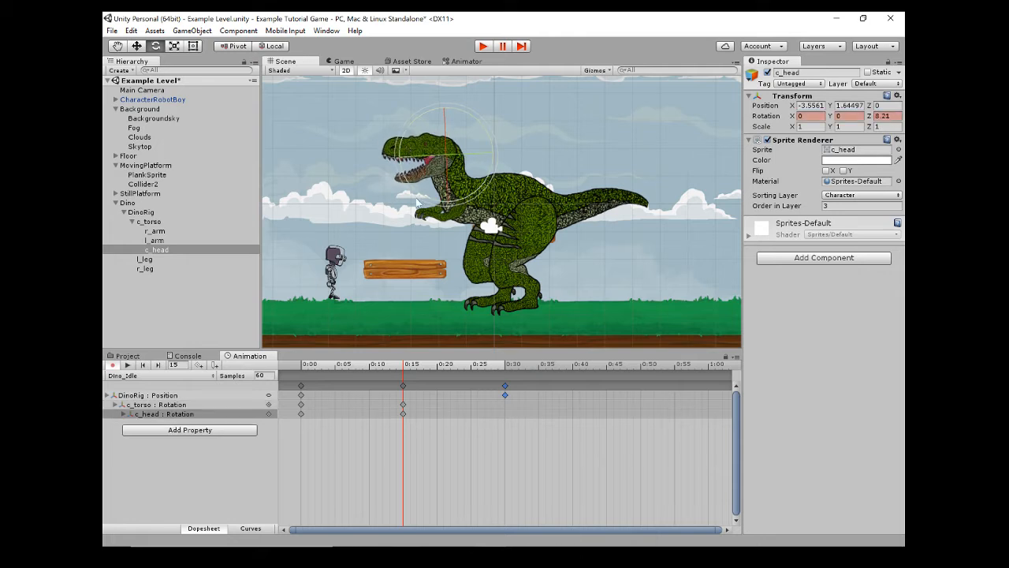
At frame 15, key the right arm rotated to about 9.1° and the left arm to about 12.6° around Z.
{"action": "left_click", "coordinate": [435, 211]}
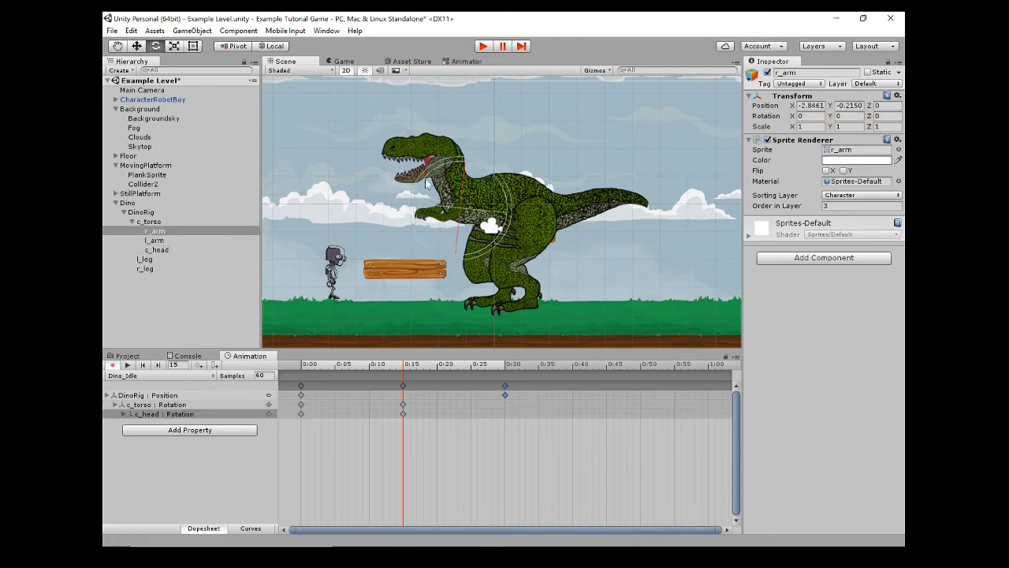
{"action": "left_click_drag", "start_coordinate": [425, 178], "coordinate": [413, 219]}
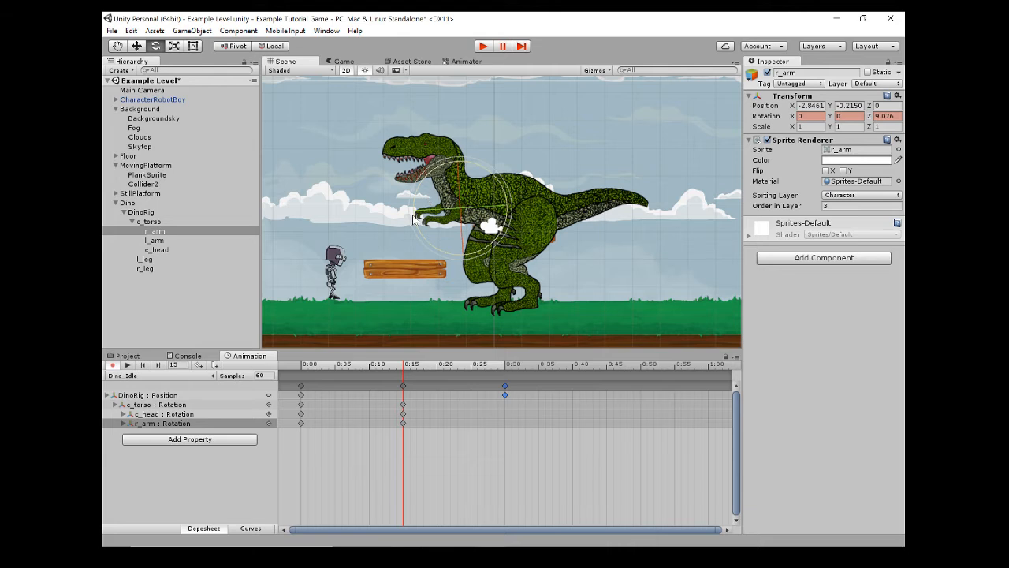
{"action": "left_click", "coordinate": [154, 240]}
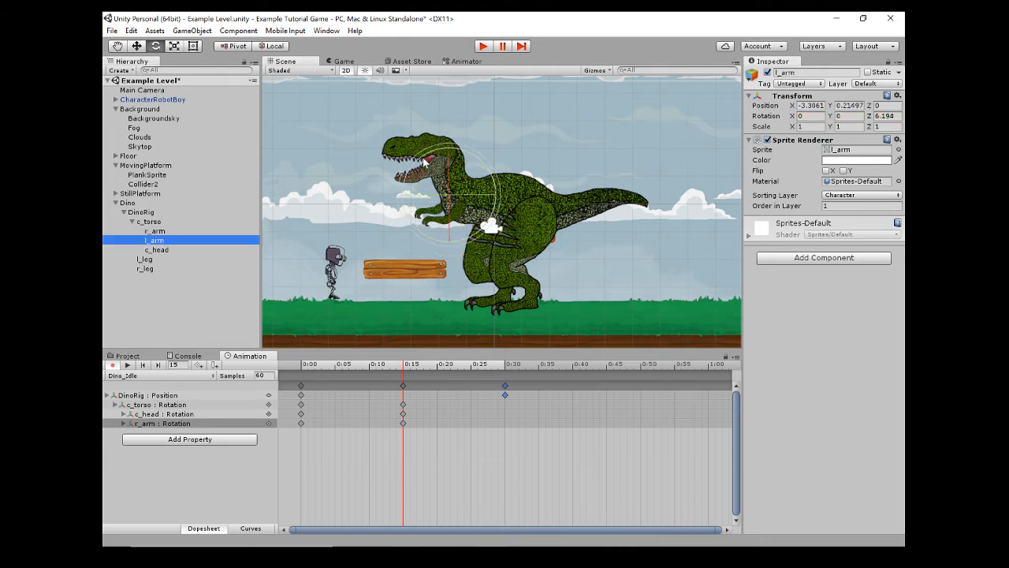
{"action": "left_click_drag", "start_coordinate": [426, 161], "coordinate": [420, 171]}
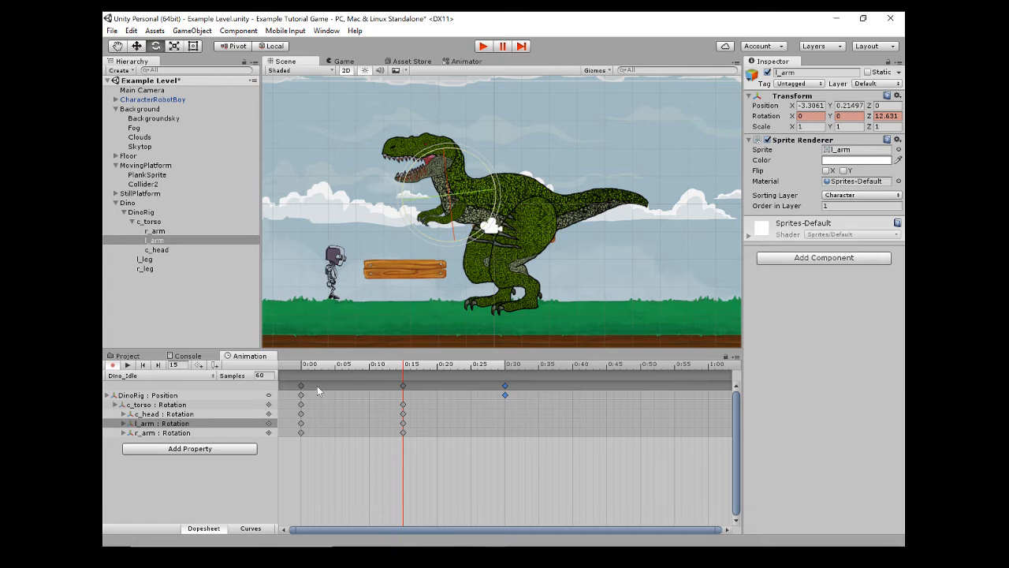
{"action": "left_click", "coordinate": [509, 282]}
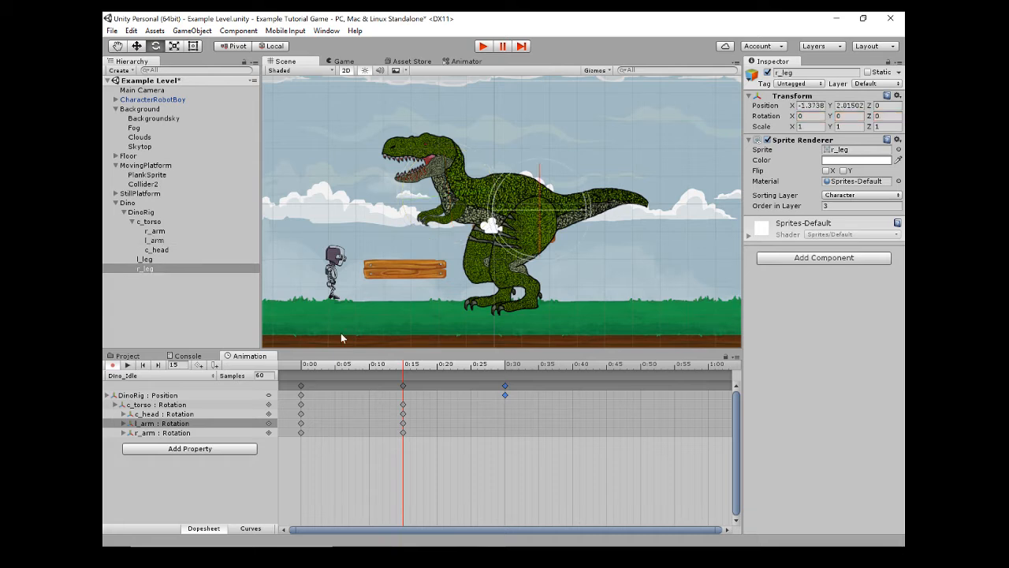
Copy all position and rotation keyframes from frame 0 to frame 30, and test the idle animation in play mode.
{"action": "left_click_drag", "start_coordinate": [291, 386], "coordinate": [276, 478]}
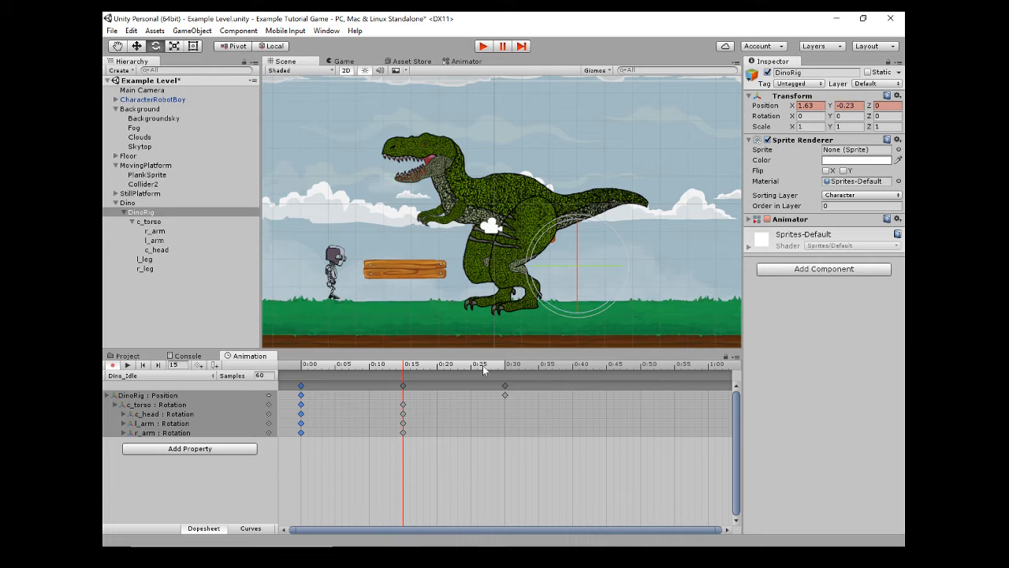
{"action": "left_click_drag", "start_coordinate": [483, 365], "coordinate": [302, 378]}
{"action": "key", "text": "ctrl+v"}
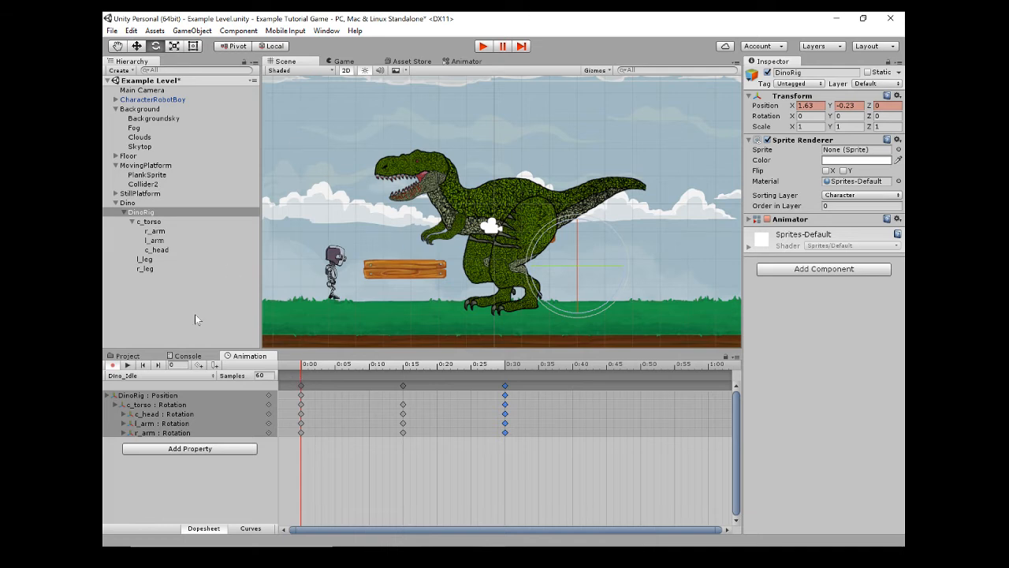
{"action": "left_click", "coordinate": [484, 48]}
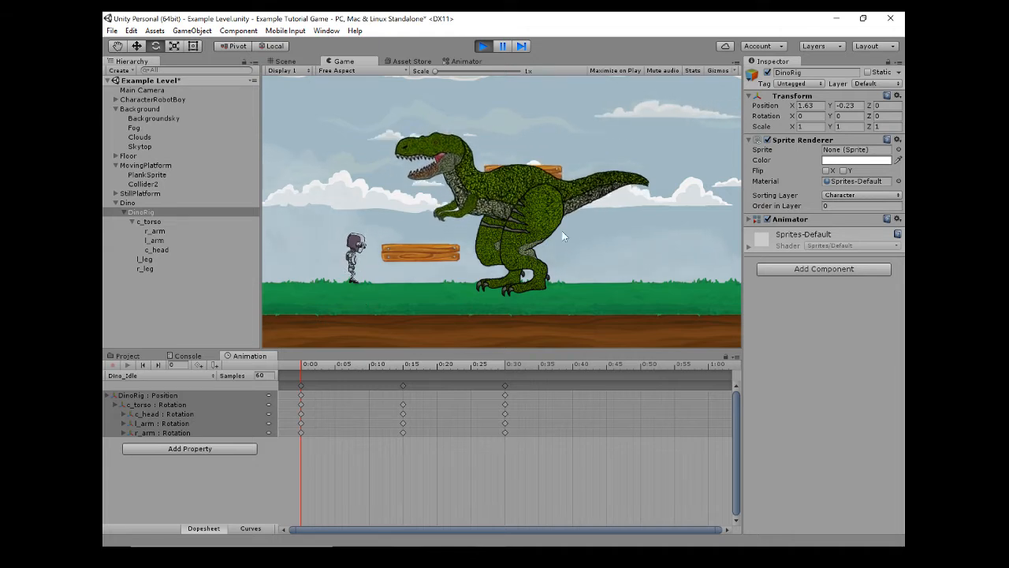
{"action": "left_click", "coordinate": [482, 46]}
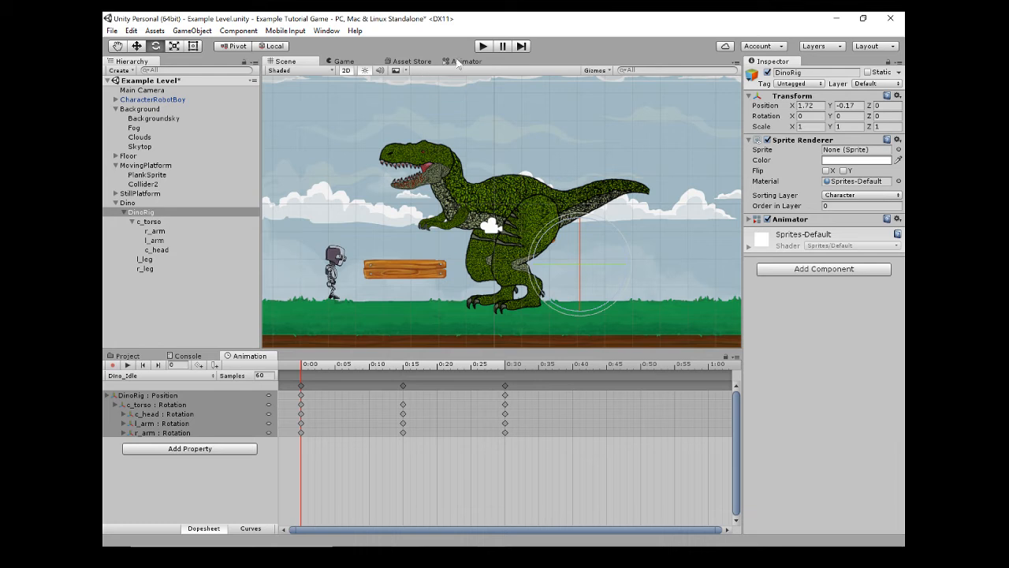
Open the Animator graph for DinoRig and space out the Dino_Idle and Entry states.
{"action": "left_click", "coordinate": [330, 30]}
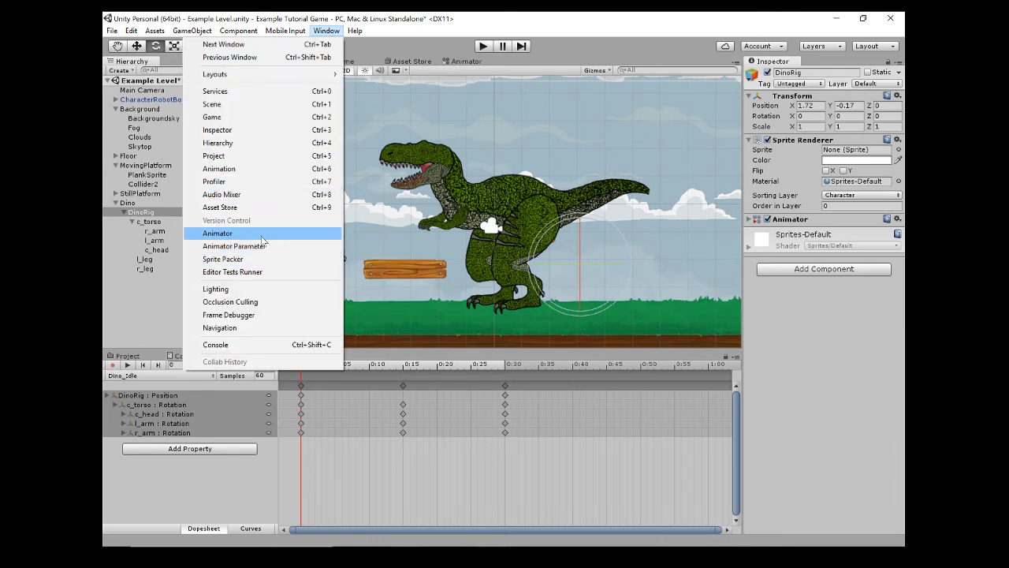
{"action": "left_click", "coordinate": [328, 32]}
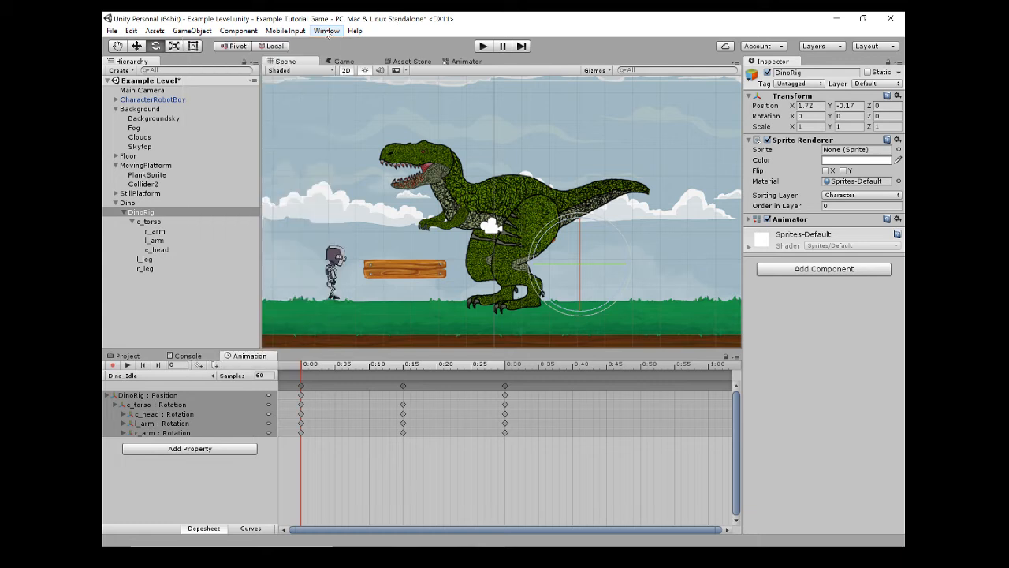
{"action": "left_click", "coordinate": [462, 63]}
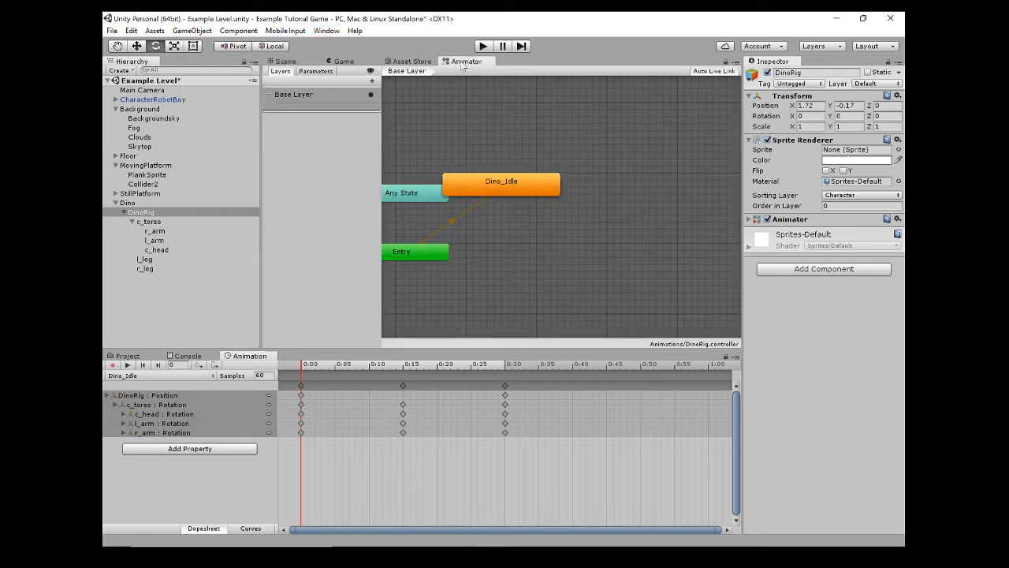
{"action": "left_click", "coordinate": [500, 231]}
{"action": "middle_click_drag", "start_coordinate": [500, 233], "coordinate": [562, 240]}
{"action": "left_click_drag", "start_coordinate": [547, 188], "coordinate": [590, 202]}
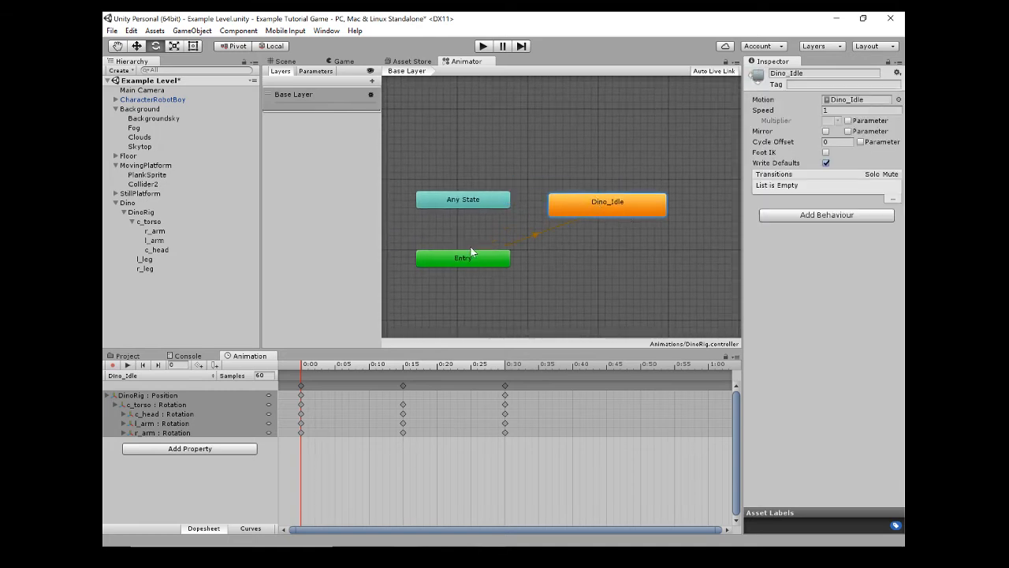
{"action": "left_click_drag", "start_coordinate": [461, 259], "coordinate": [482, 274]}
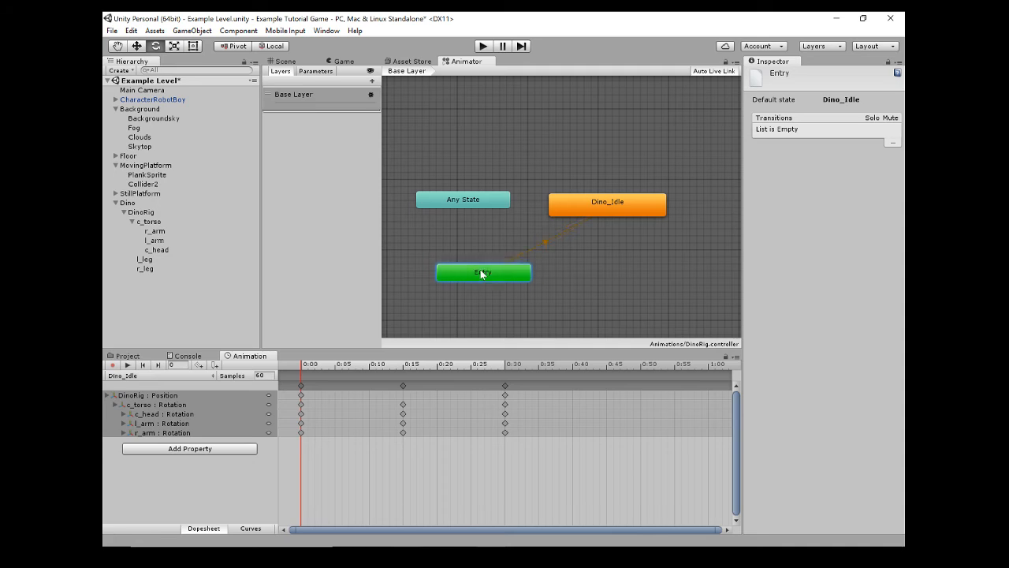
Set the Dino_Idle state's speed to 0.5 and run the game to preview it.
{"action": "left_click", "coordinate": [603, 200]}
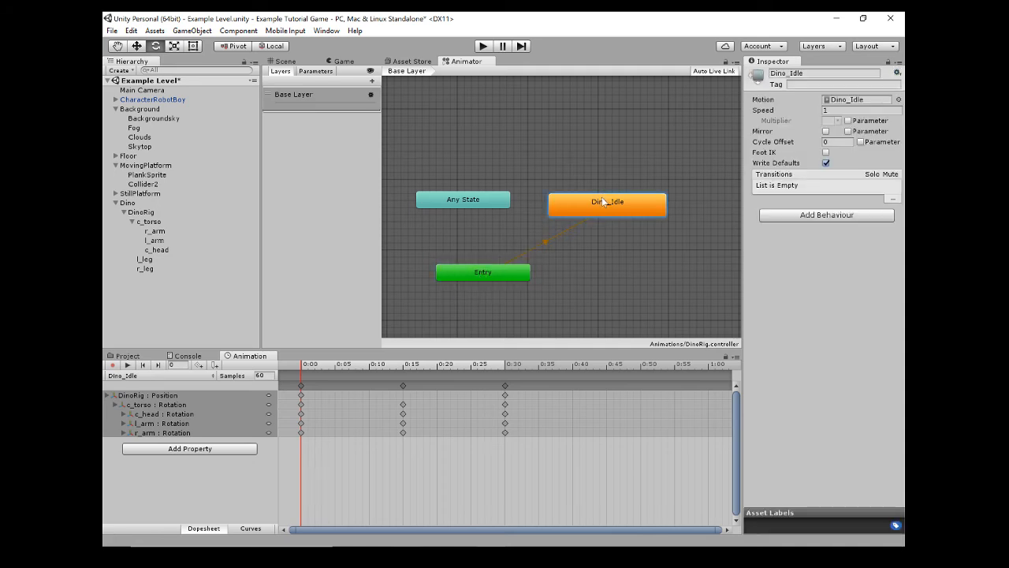
{"action": "left_click", "coordinate": [832, 114]}
{"action": "left_click", "coordinate": [343, 62]}
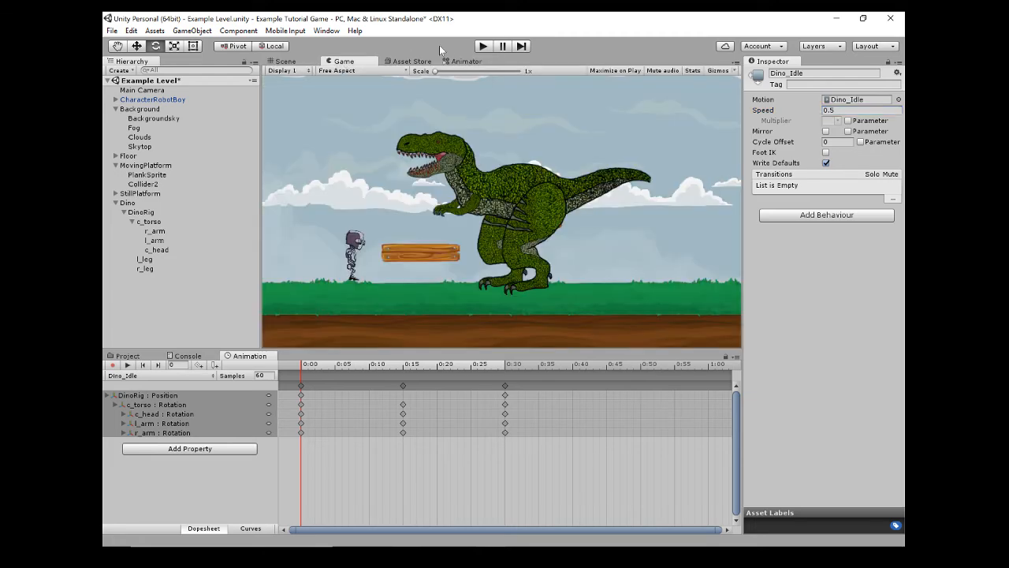
{"action": "left_click", "coordinate": [484, 47]}
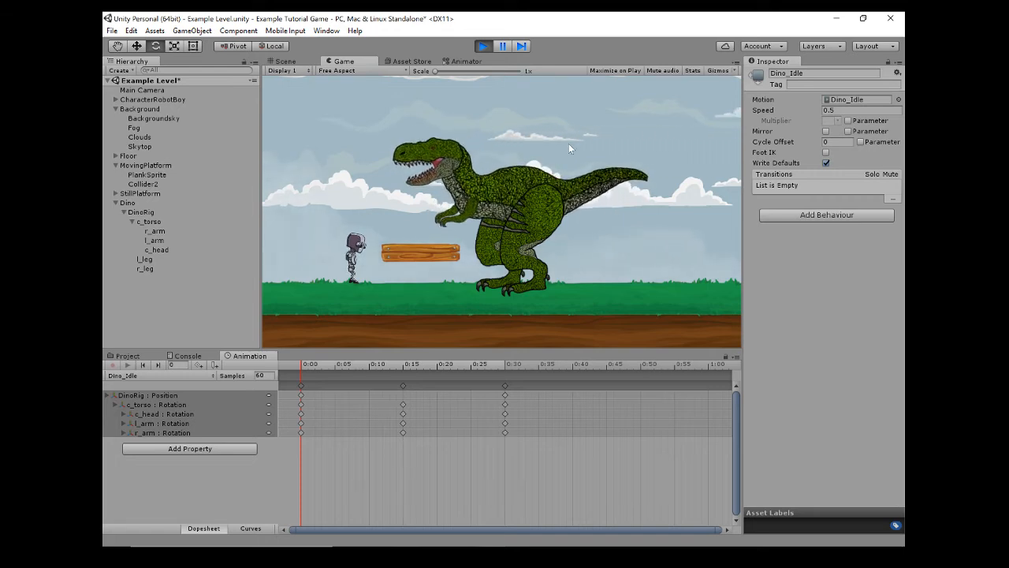
Set the Dino_Idle state's speed to 0.2, run the game to preview it, and stop play mode.
{"action": "left_click", "coordinate": [481, 47]}
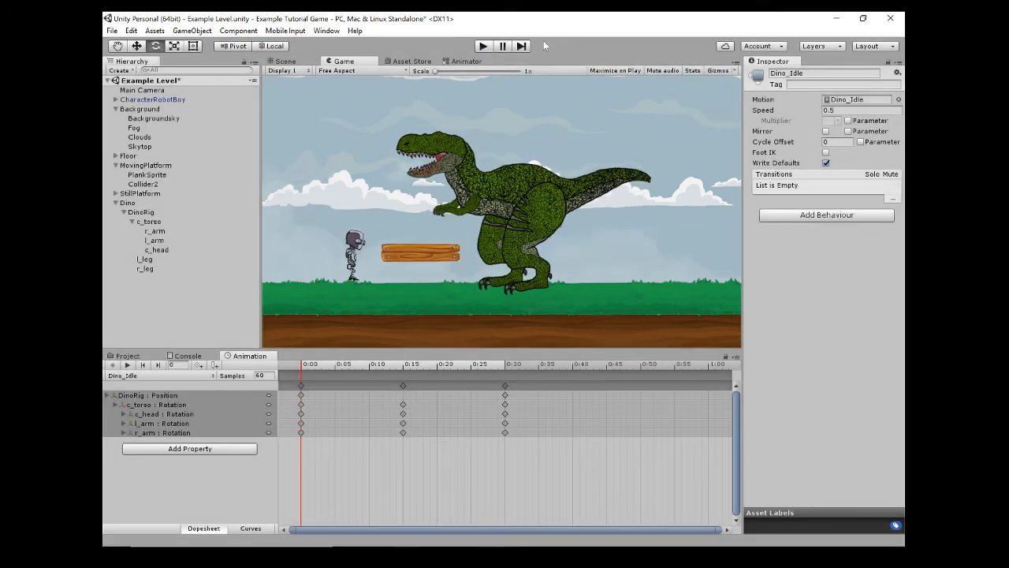
{"action": "left_click", "coordinate": [860, 111]}
{"action": "left_click", "coordinate": [484, 47]}
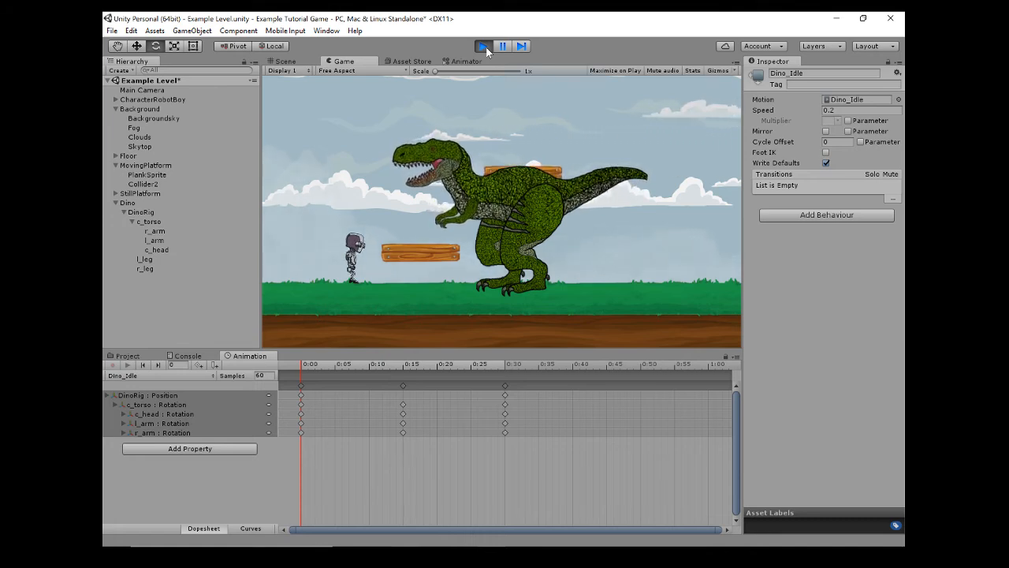
{"action": "left_click", "coordinate": [486, 47]}
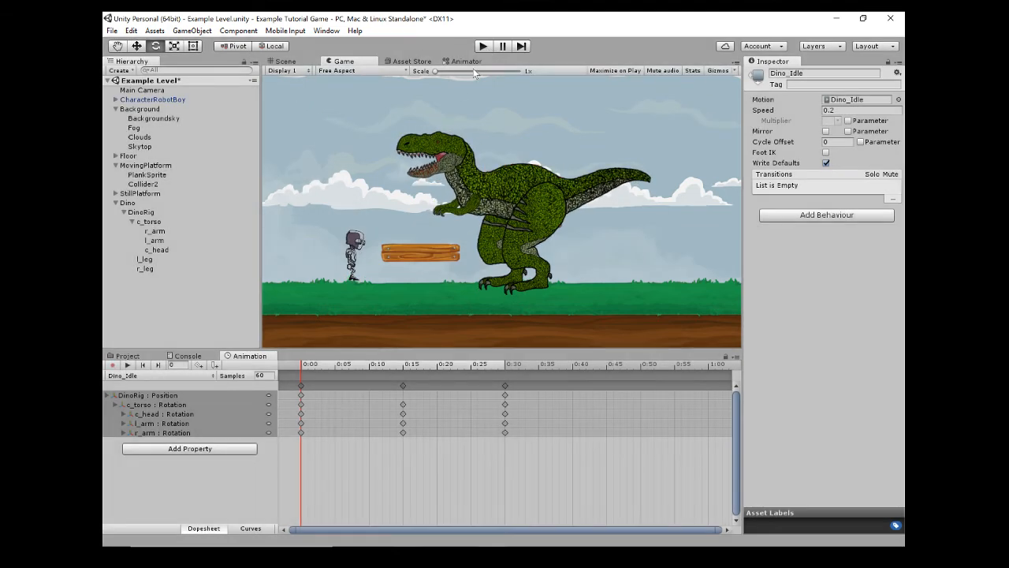
At frame 15, key the left arm rotated slightly further down and the right arm rotated to about 25.6° around Z.
{"action": "left_click_drag", "start_coordinate": [384, 366], "coordinate": [403, 371]}
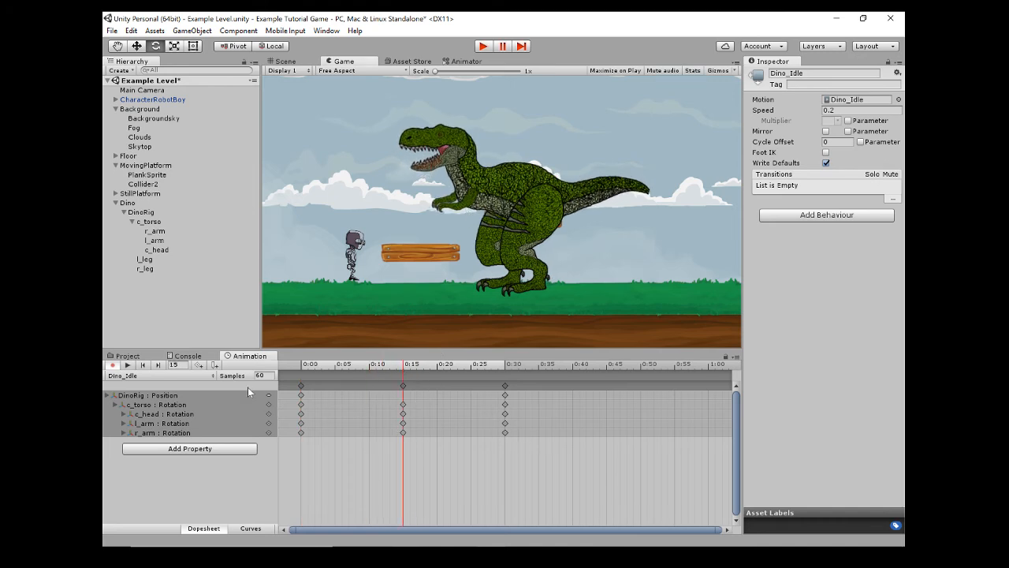
{"action": "left_click", "coordinate": [165, 416]}
{"action": "left_click", "coordinate": [167, 425]}
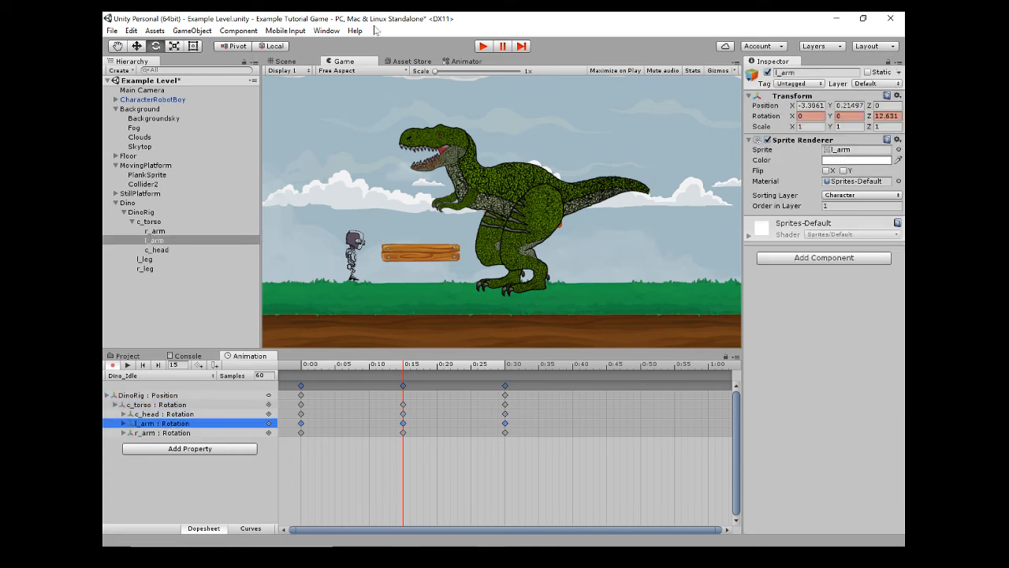
{"action": "left_click", "coordinate": [283, 61]}
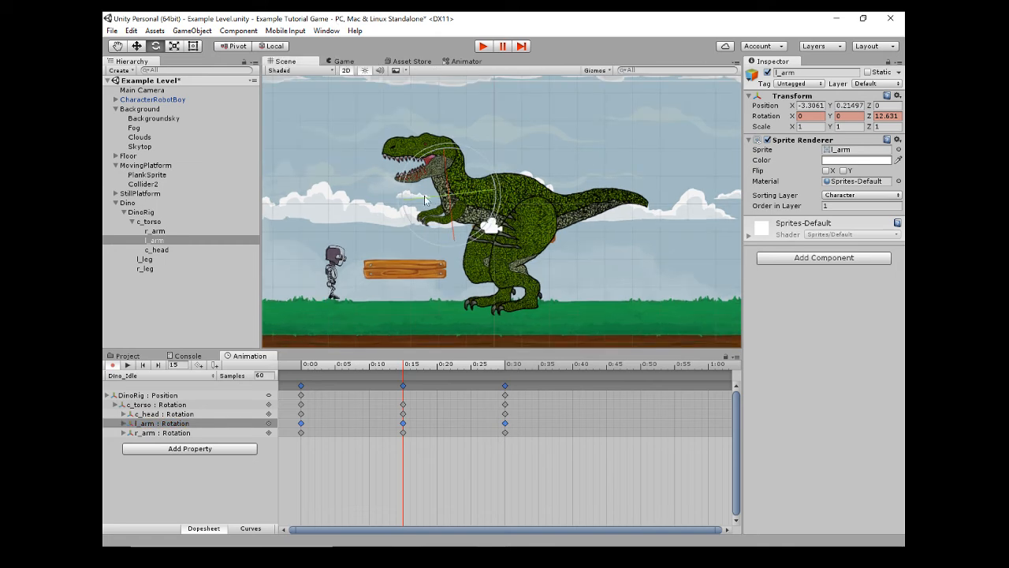
{"action": "left_click_drag", "start_coordinate": [402, 188], "coordinate": [405, 207]}
{"action": "left_click", "coordinate": [155, 432]}
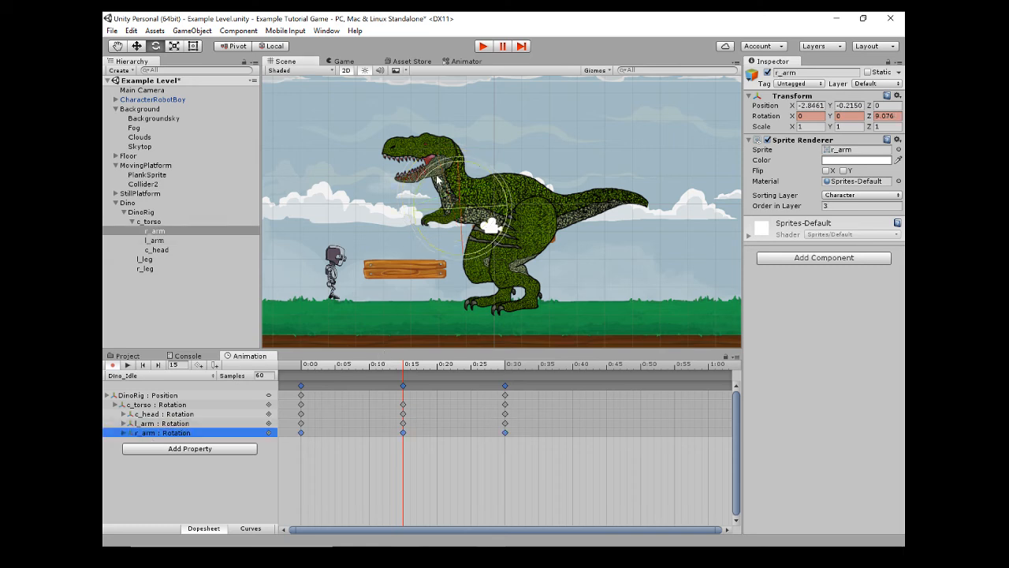
{"action": "left_click_drag", "start_coordinate": [436, 180], "coordinate": [425, 212]}
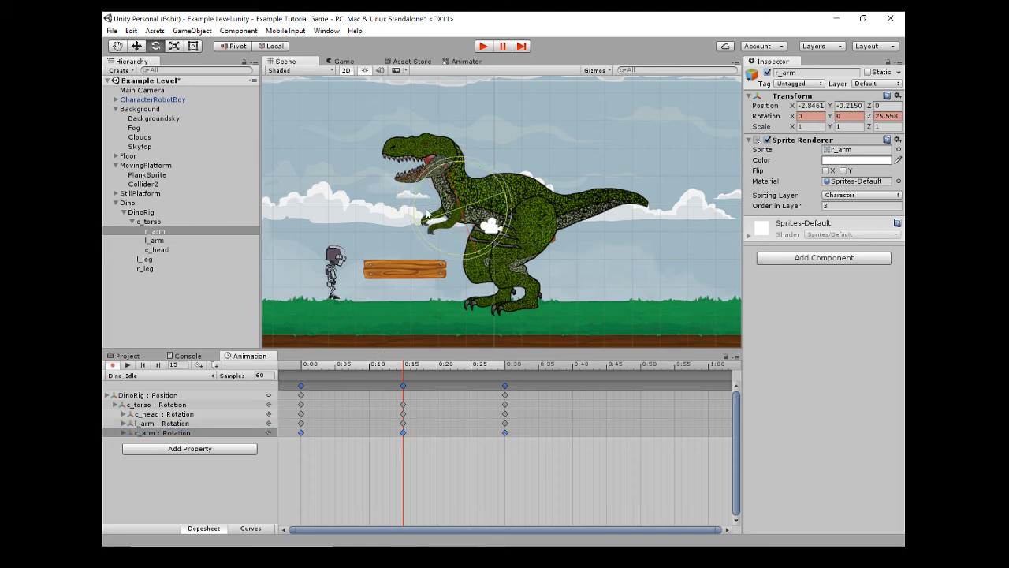
Return the animation to frame 0 and run the game to preview the revised arm motion.
{"action": "left_click_drag", "start_coordinate": [404, 365], "coordinate": [300, 371]}
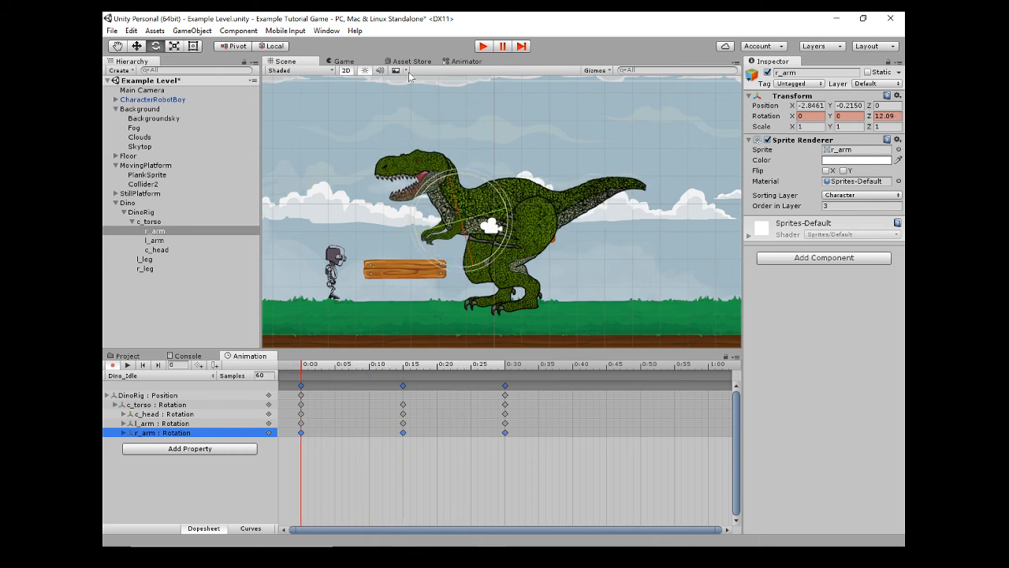
{"action": "left_click", "coordinate": [478, 49]}
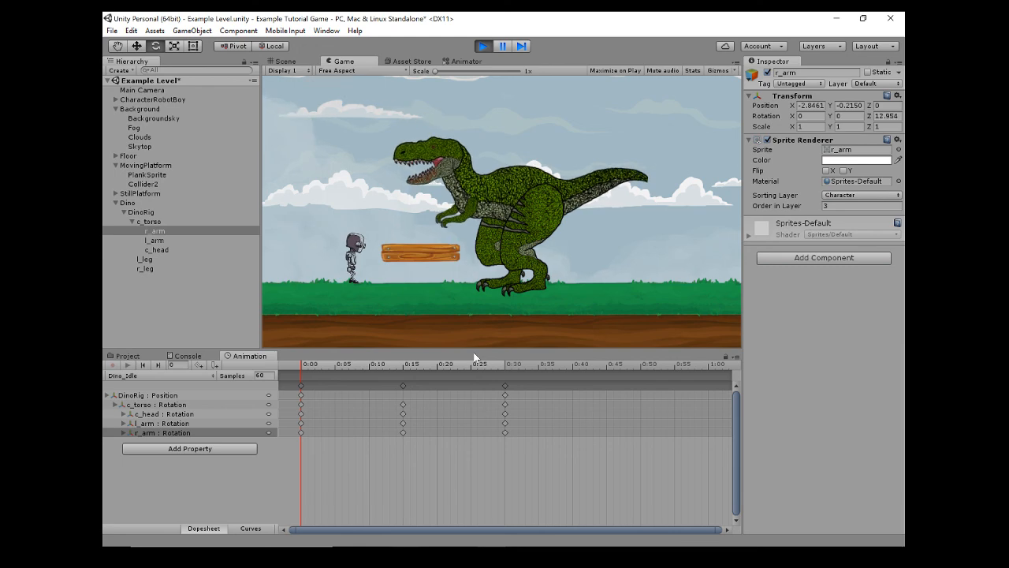
{"action": "key", "text": "alt+Tab"}
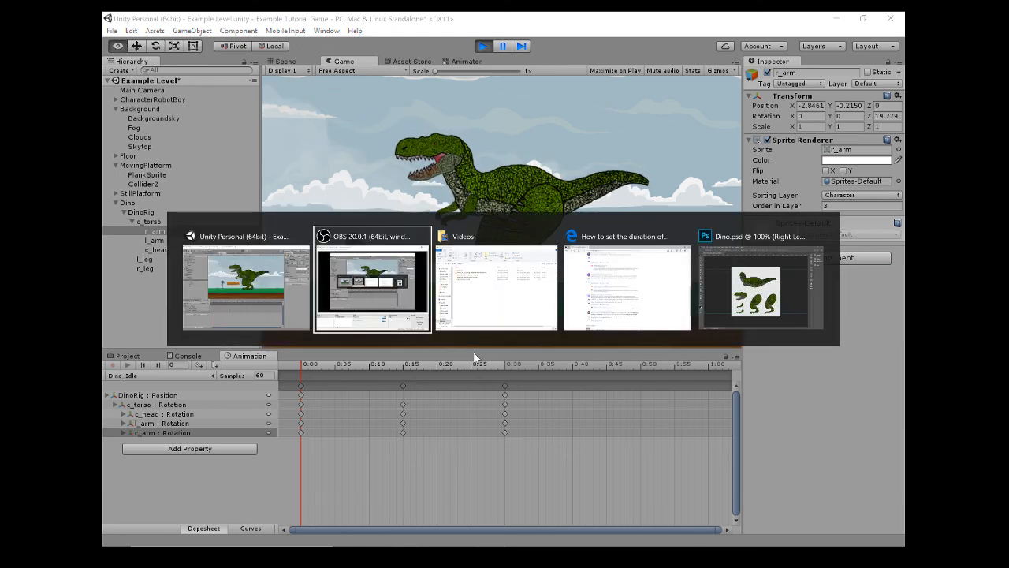